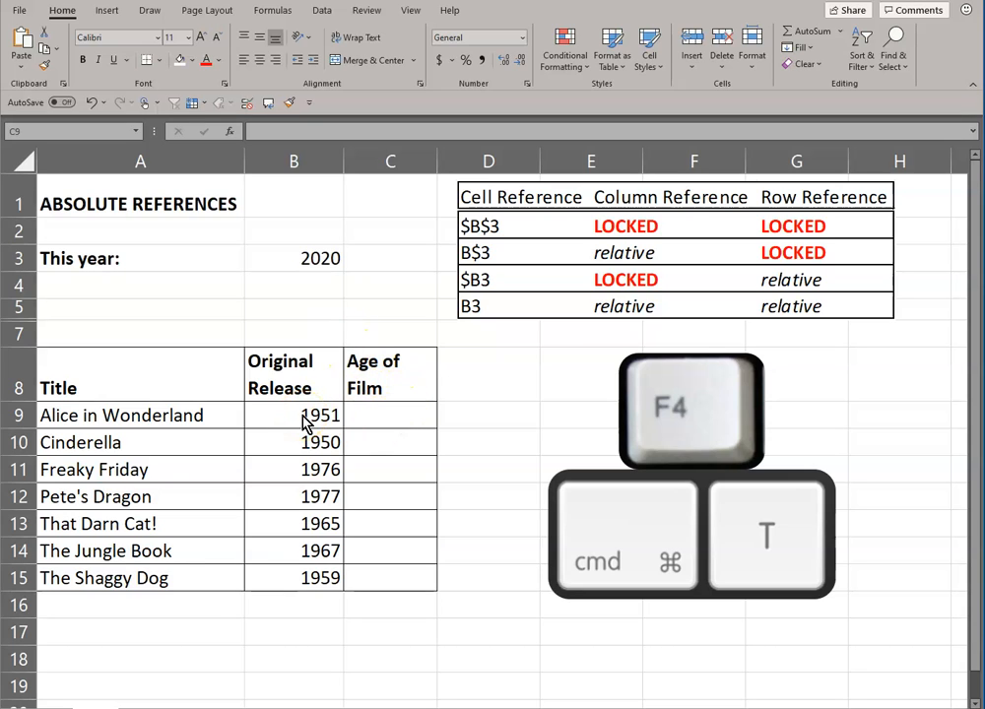
Enter the formula =B3-B9 in C9 to calculate the age of Alice in Wonderland
left_click(405, 422)
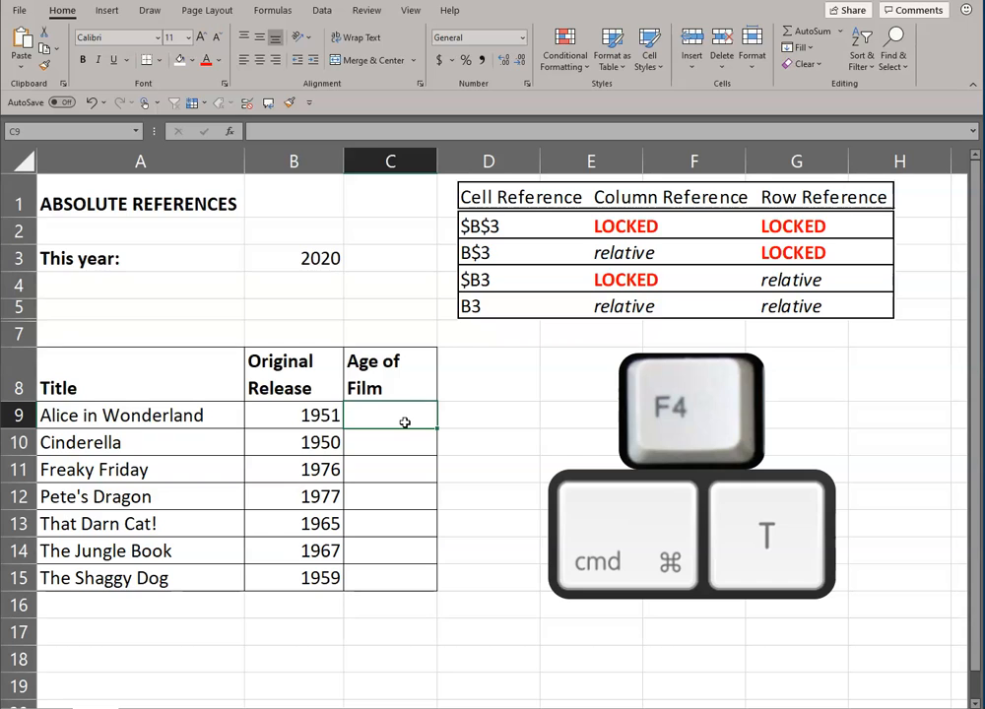
type("=")
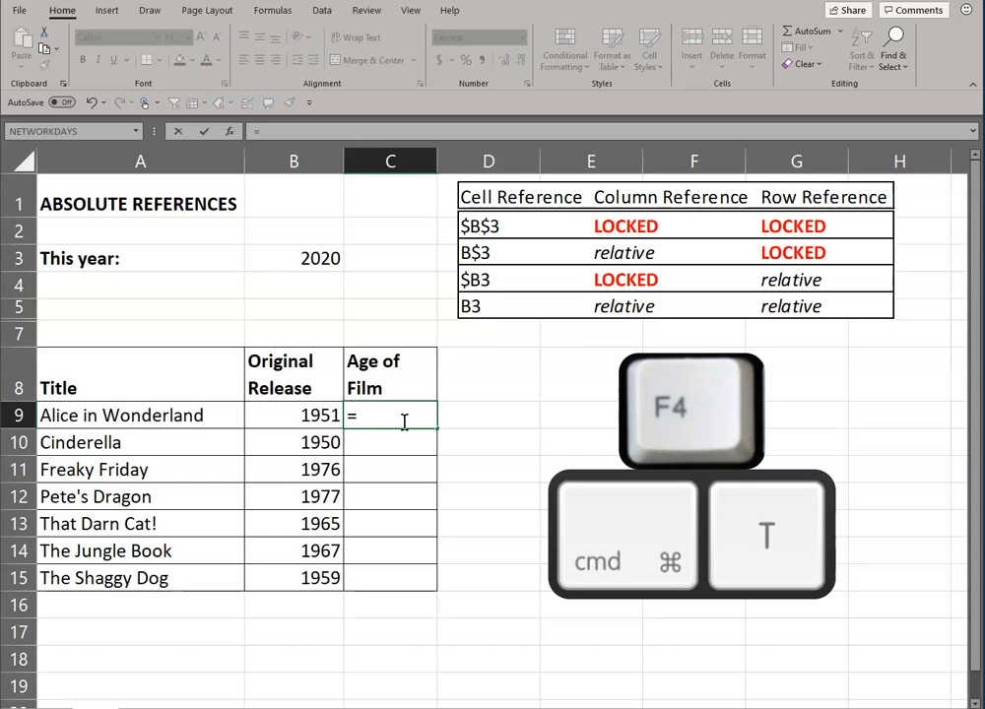
left_click(322, 257)
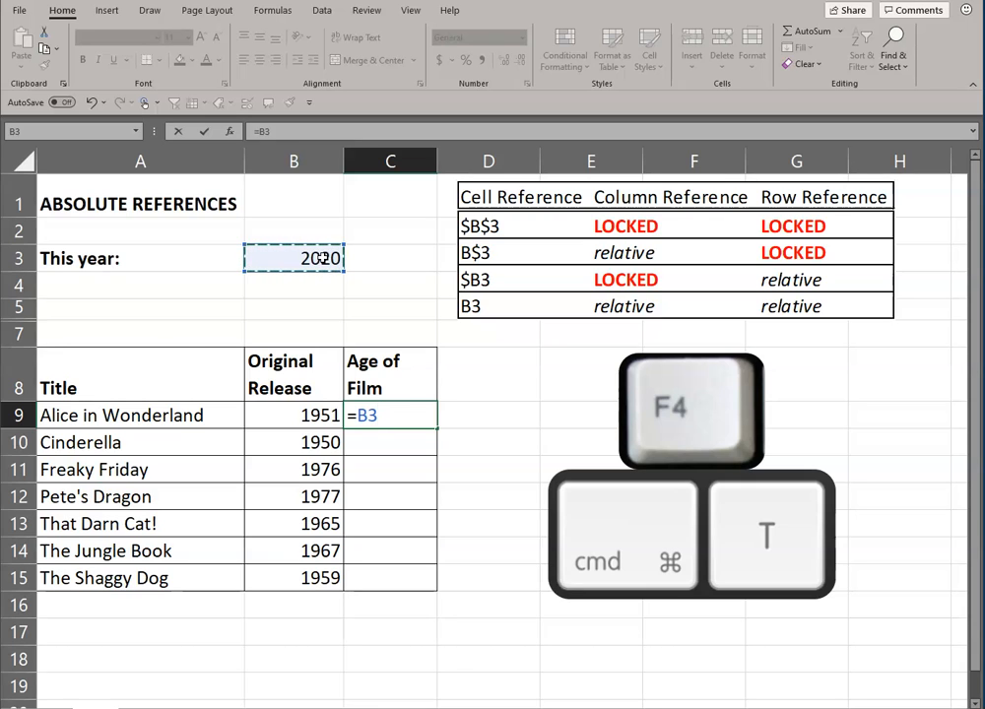
type("-")
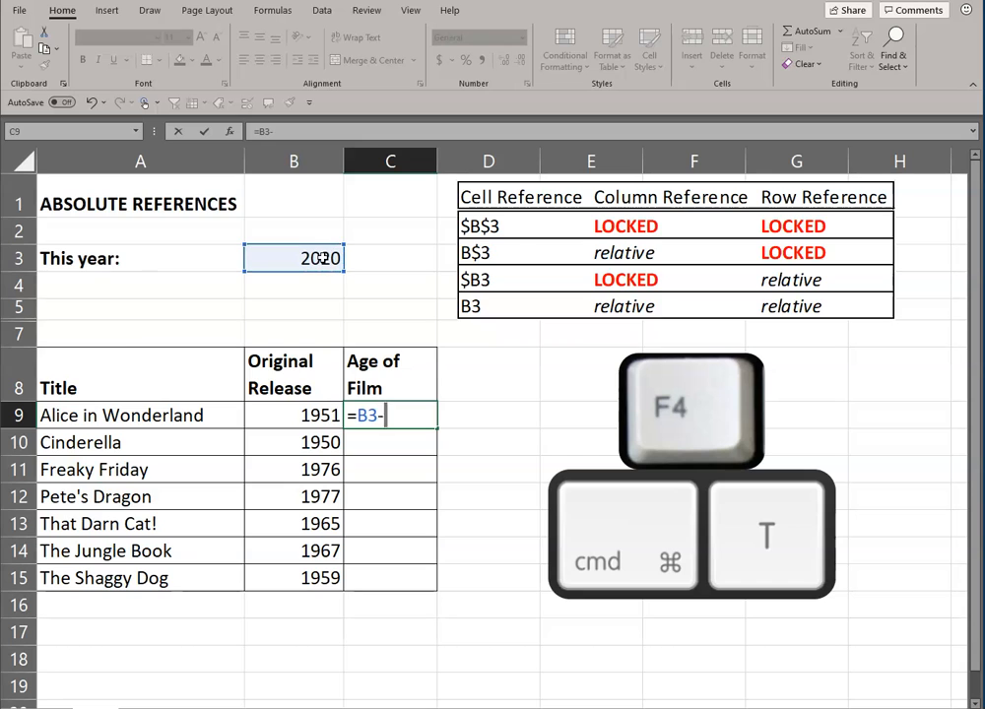
left_click(308, 420)
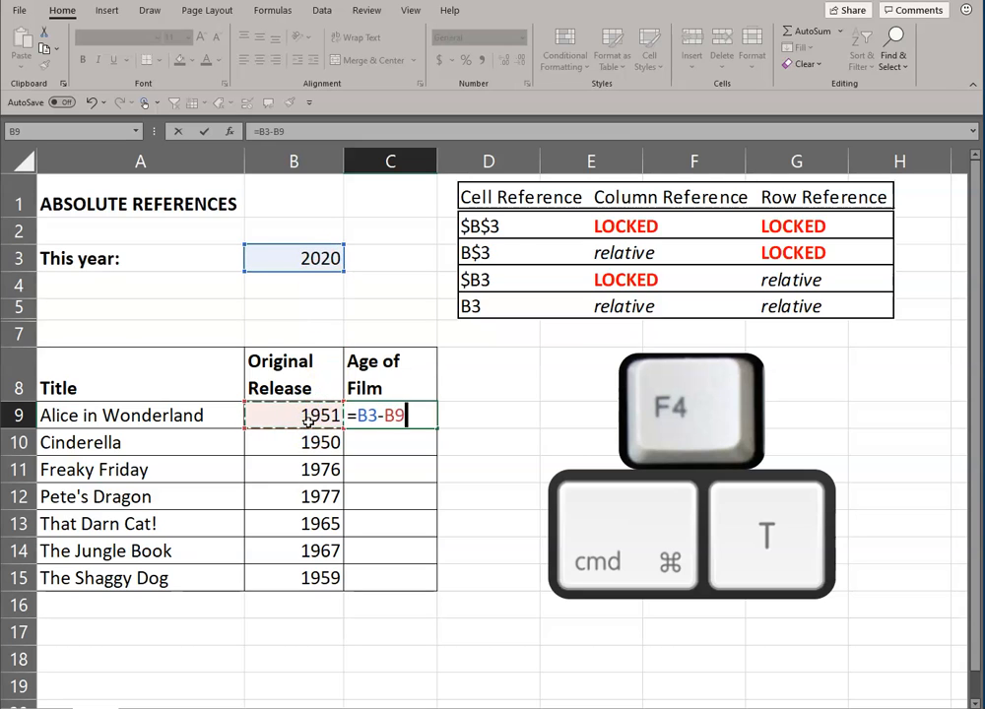
key("Return")
Fill the age formula from C9 down the Age of Film column to C15
left_click(379, 414)
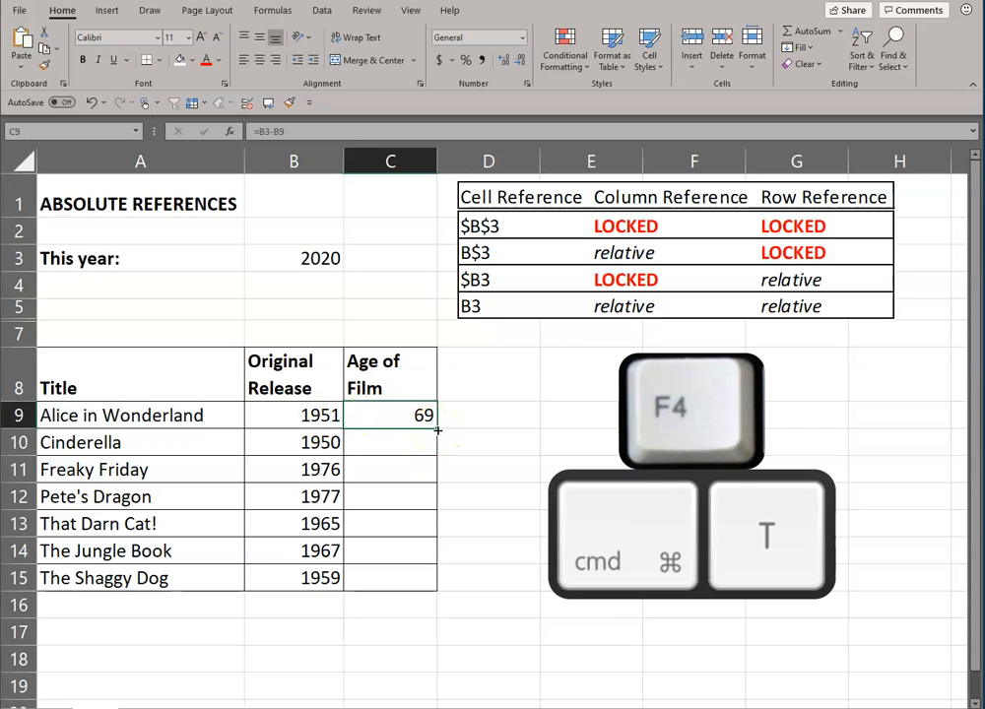
double_click(438, 429)
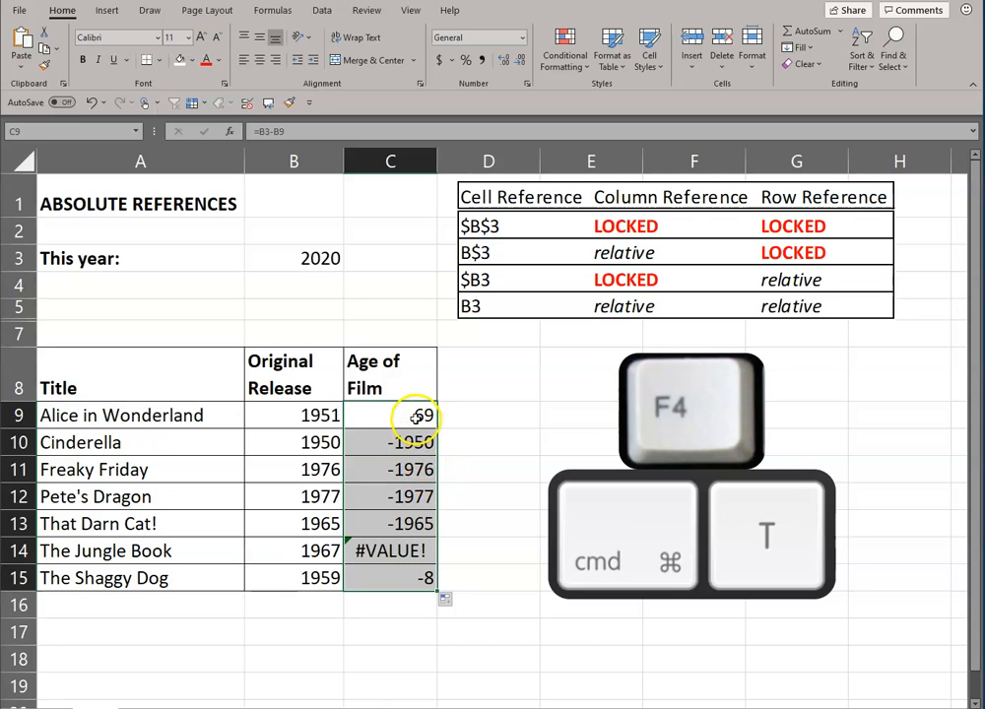
Inspect the formulas in C9, C10 and C14 to see which cells their references point to
double_click(414, 416)
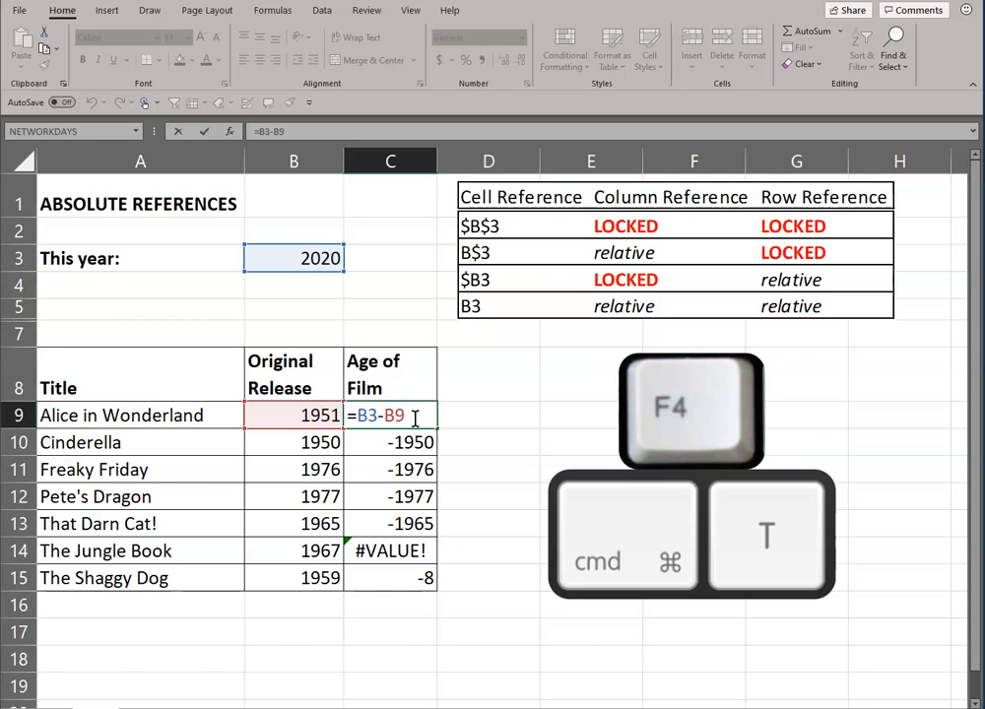
key("Return")
key("F2")
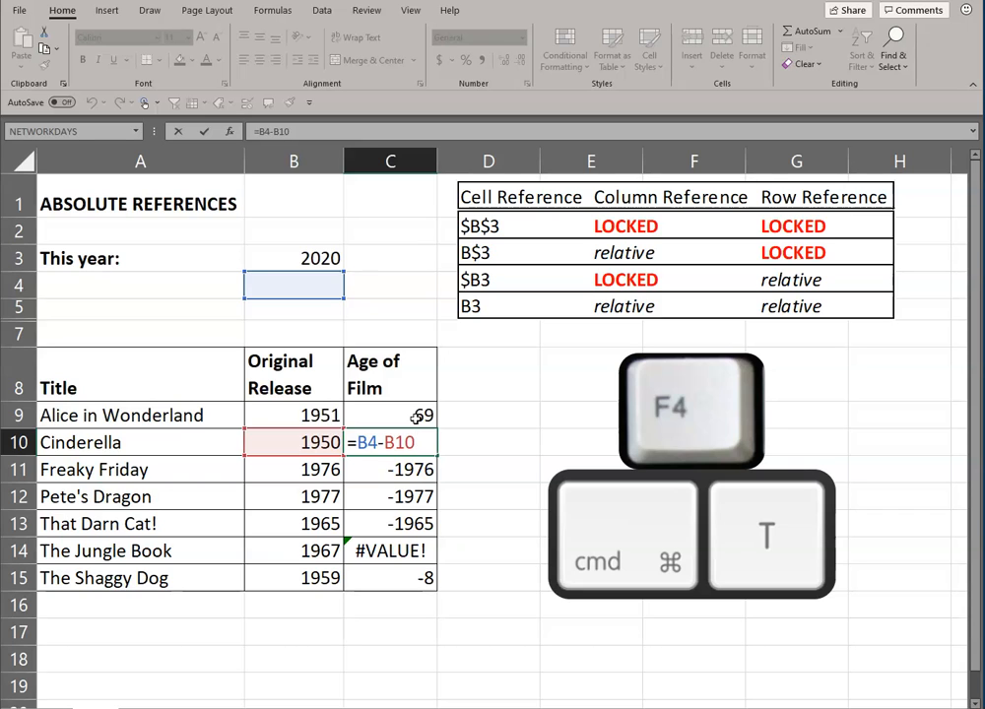
key("Return")
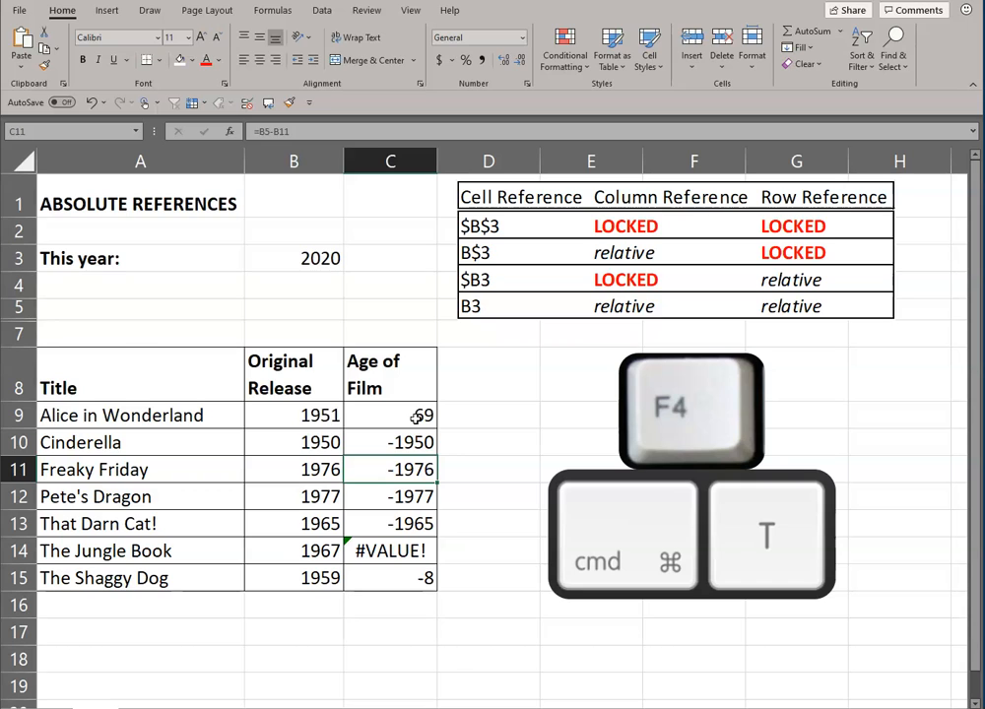
key("Down")
key("Down")
key("Down")
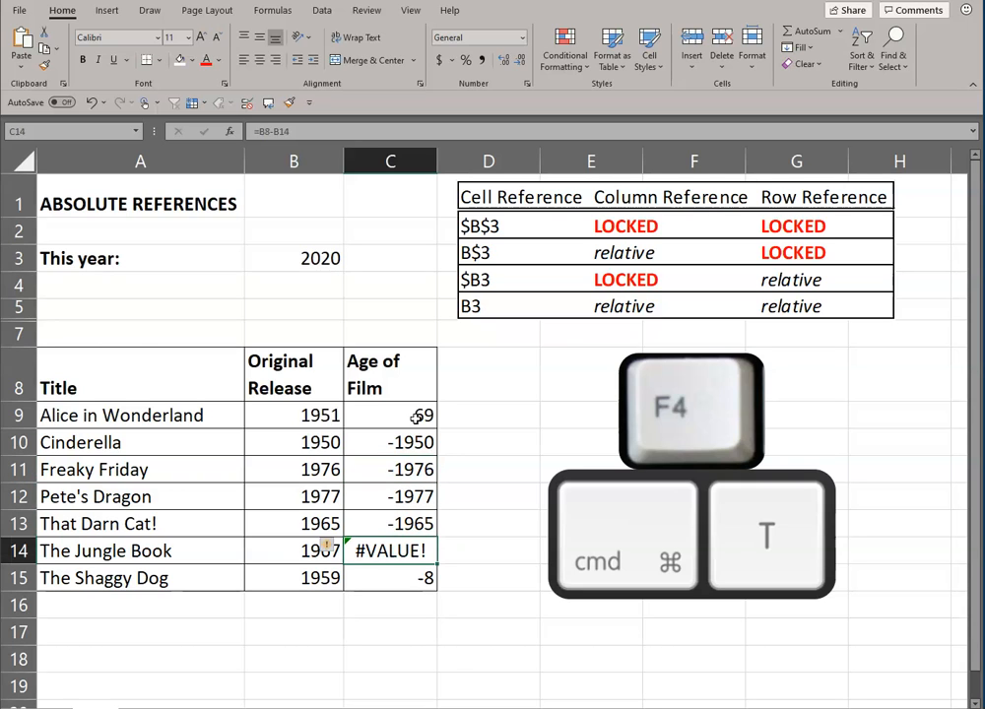
key("F2")
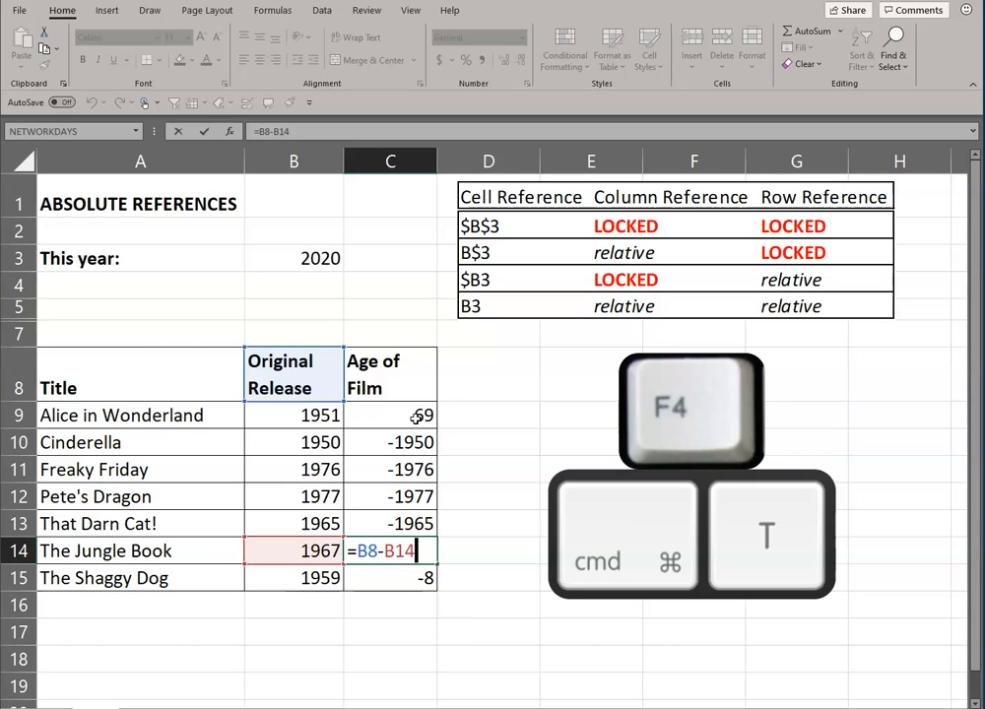
key("Escape")
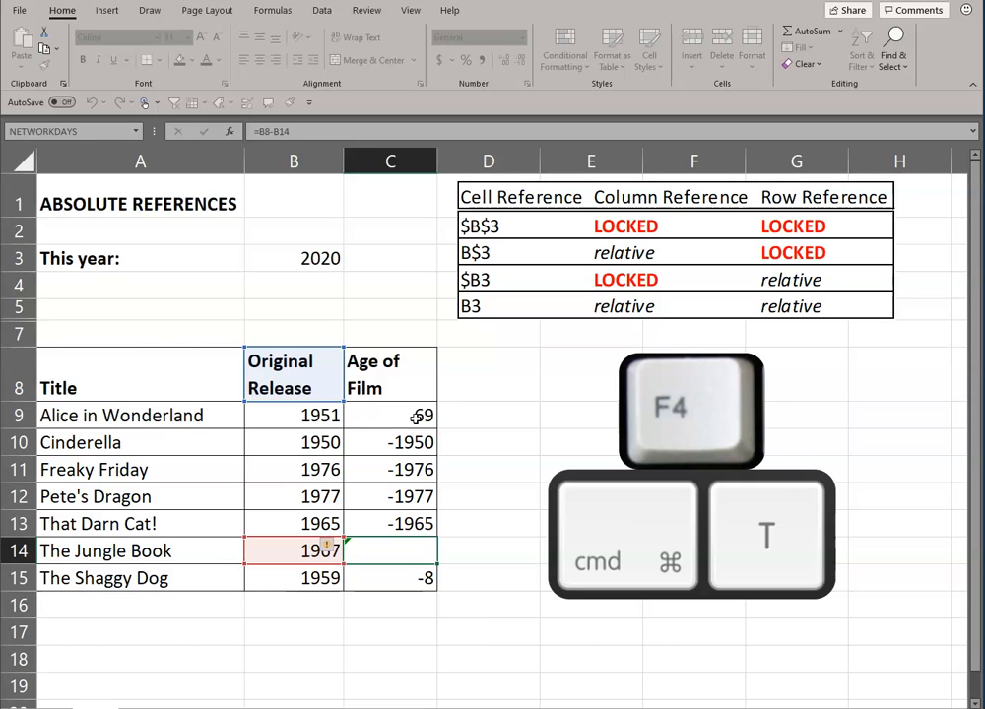
Return to C9 and undo the fill of the age formula into the rows below
key("Up")
key("Up")
key("Up")
key("Up")
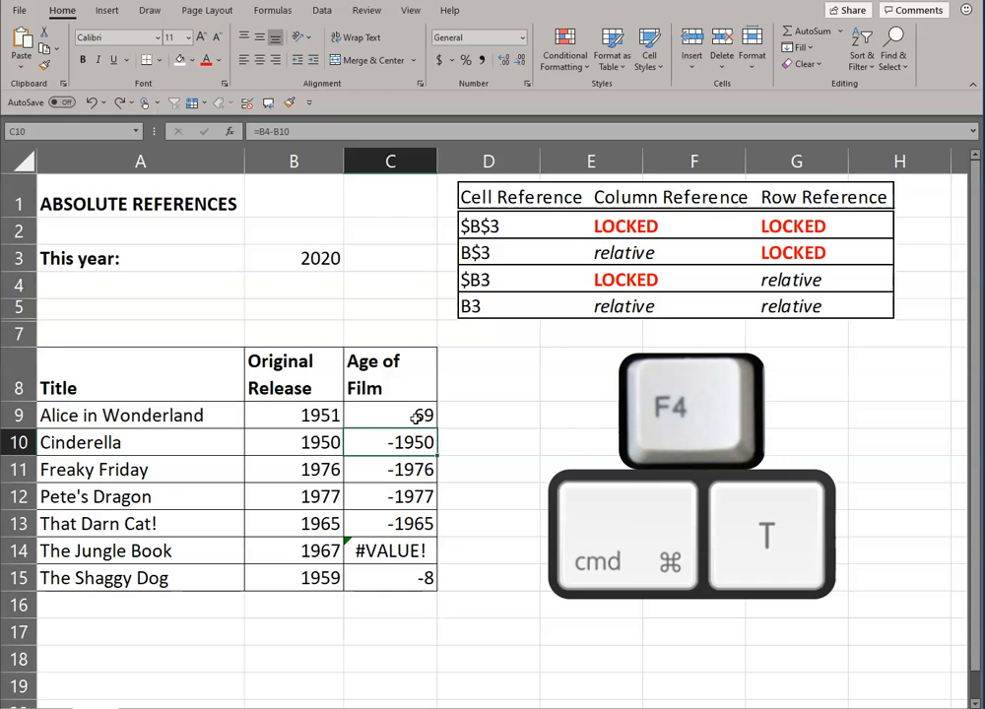
key("Up")
key("ctrl+z")
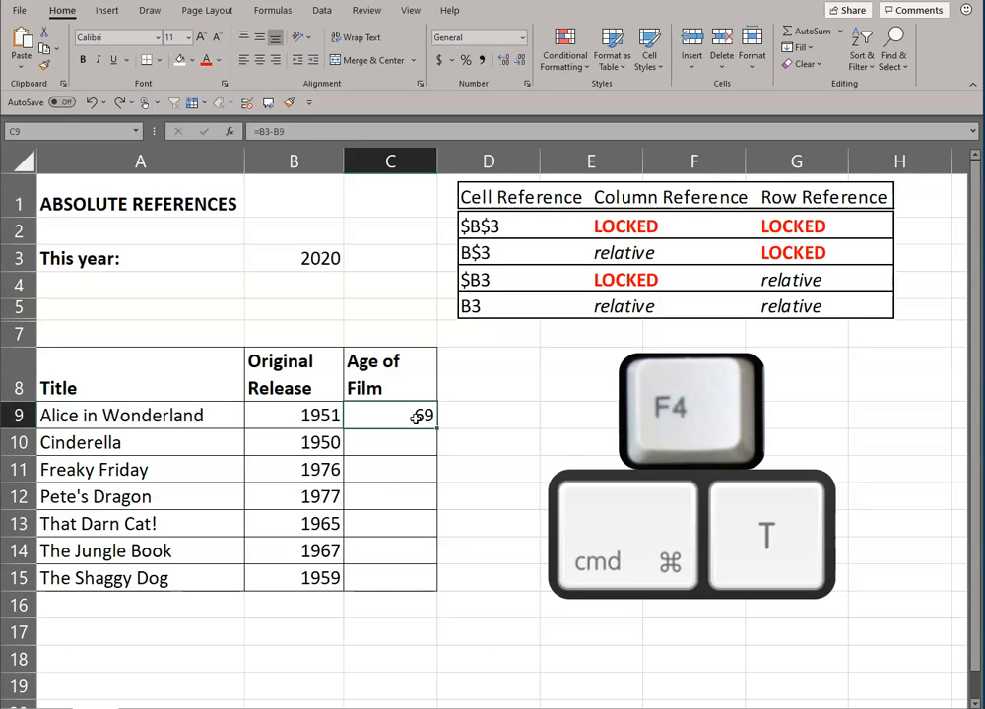
Cycle the B3 reference in C9's formula through its locking types and make it absolute, so the formula is =$B$3-B9
double_click(418, 417)
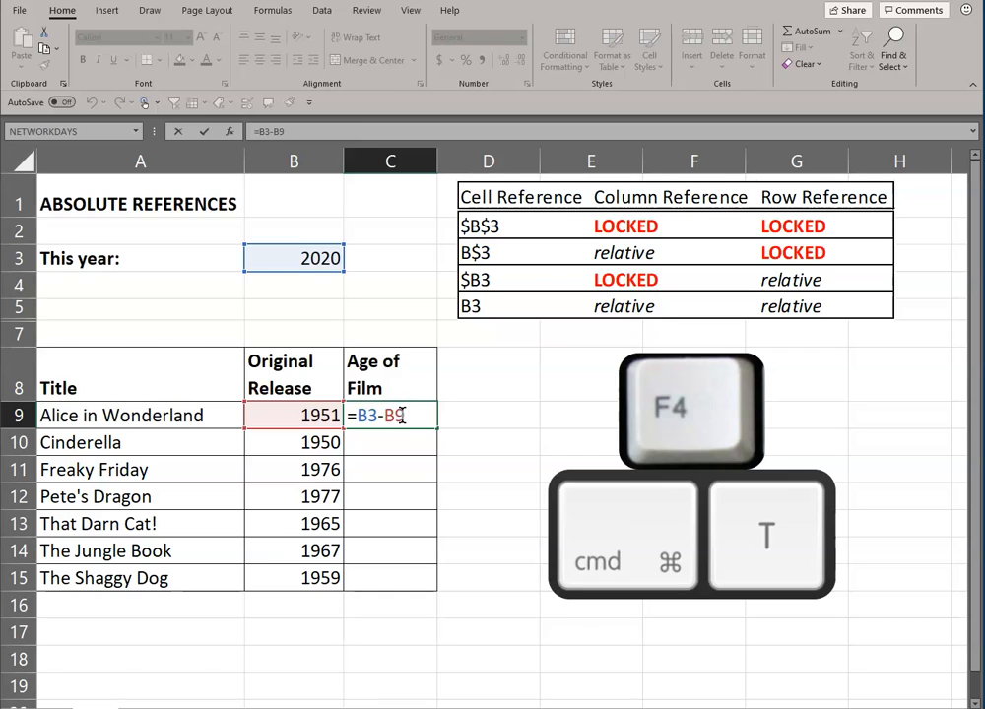
left_click(361, 418)
key("F4")
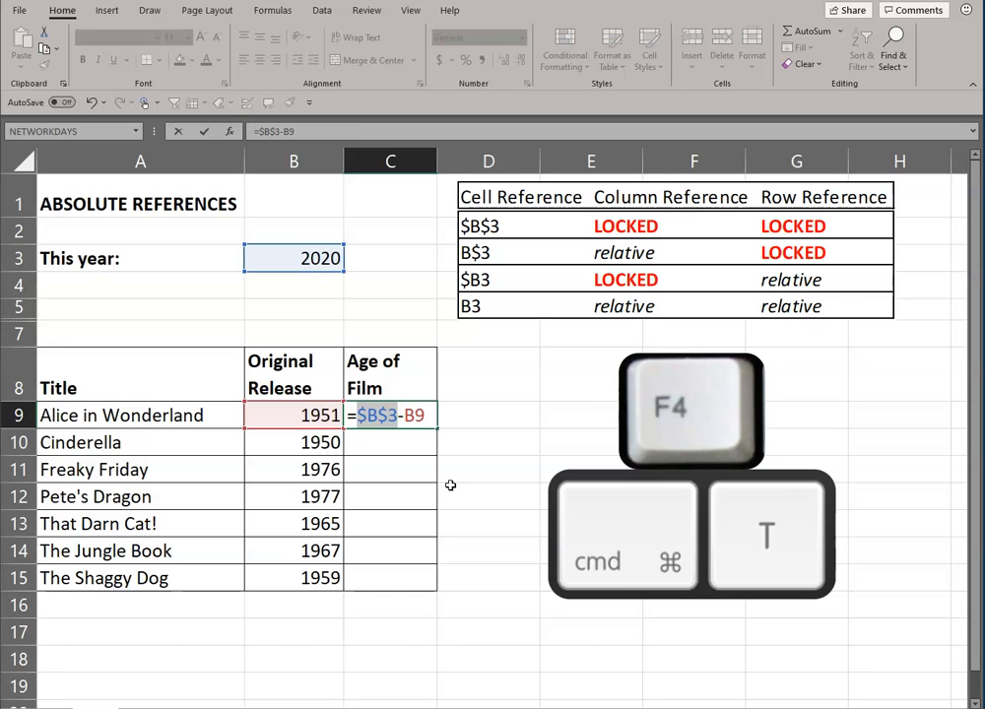
key("F4")
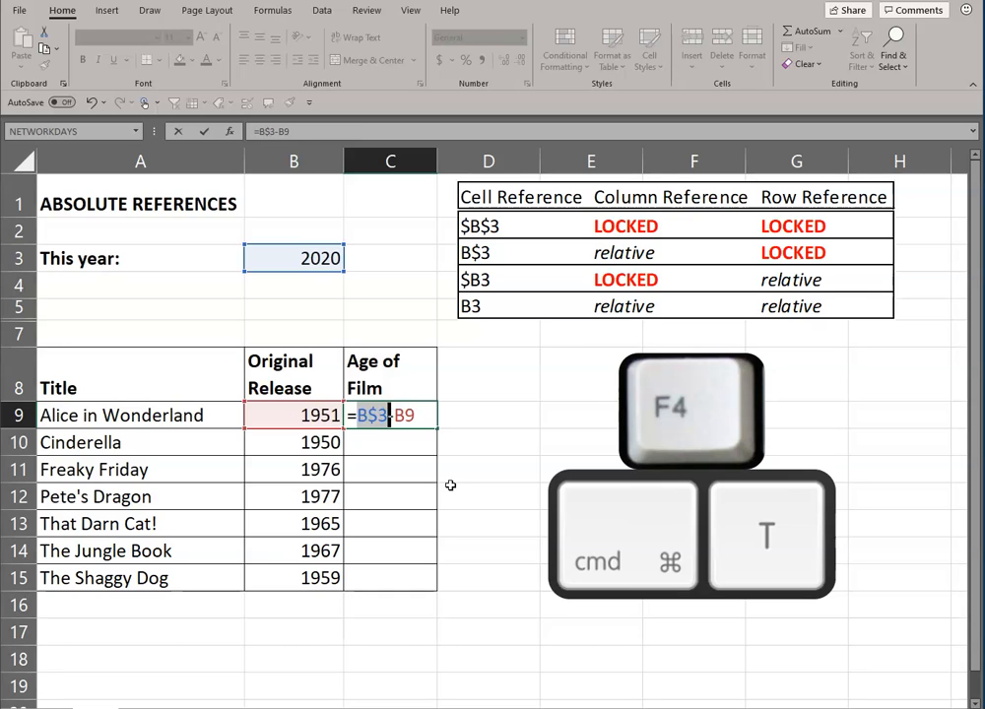
key("F4")
key("F4")
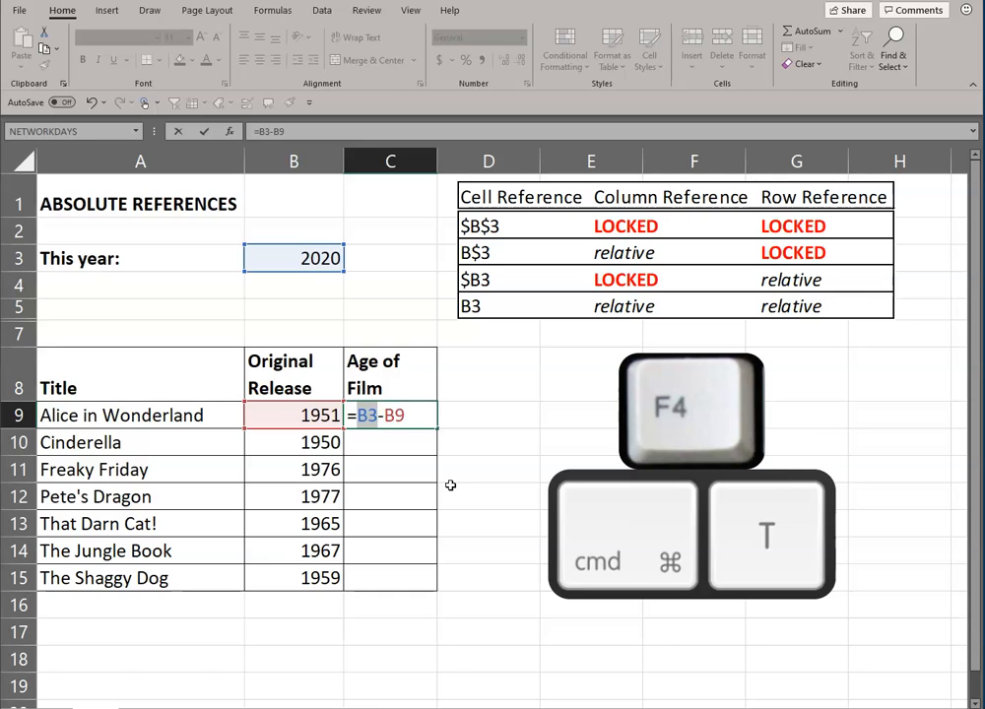
key("F4")
key("F4")
key("F4")
key("F4")
key("F4")
key("F4")
key("F4")
key("F4")
key("F4")
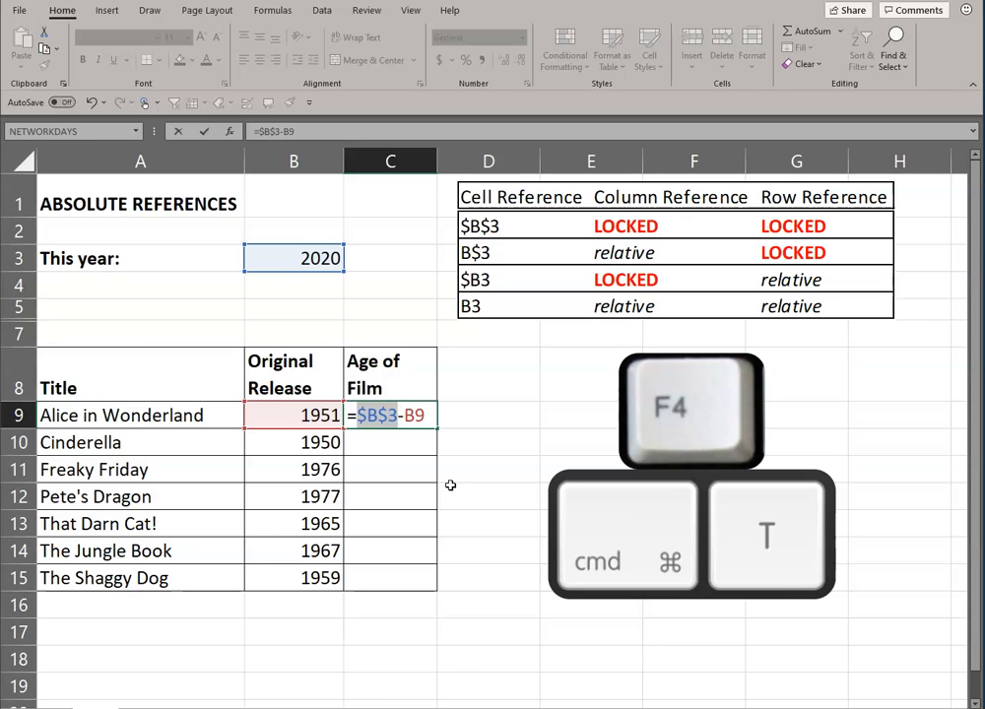
key("Return")
Fill the formula with the locked $B$3 reference from C9 down to C15
left_click(424, 415)
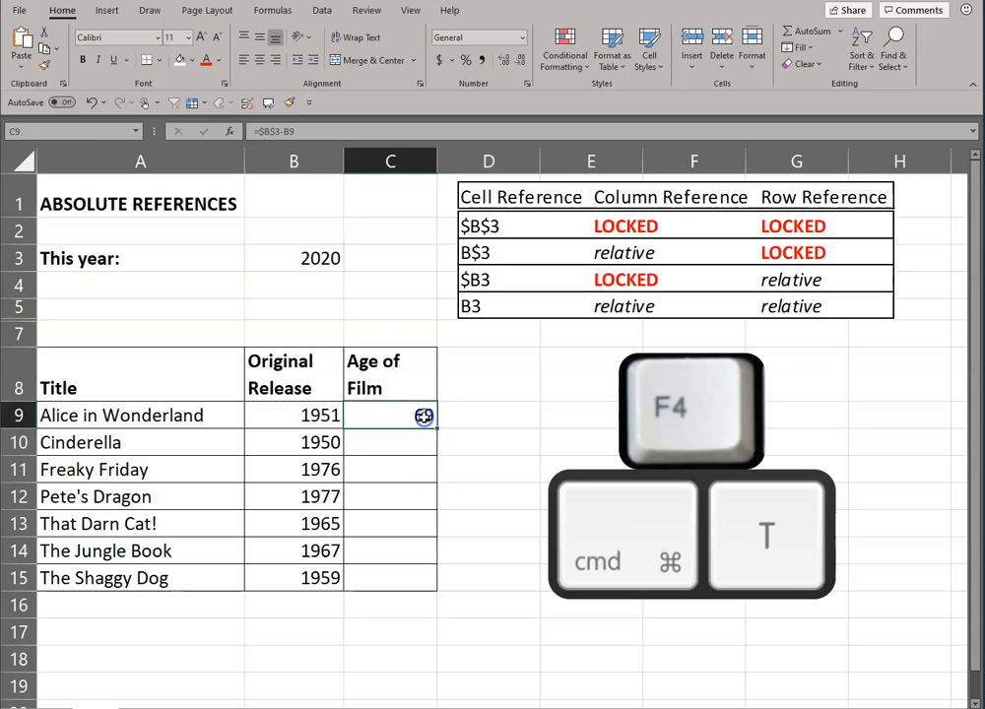
double_click(439, 428)
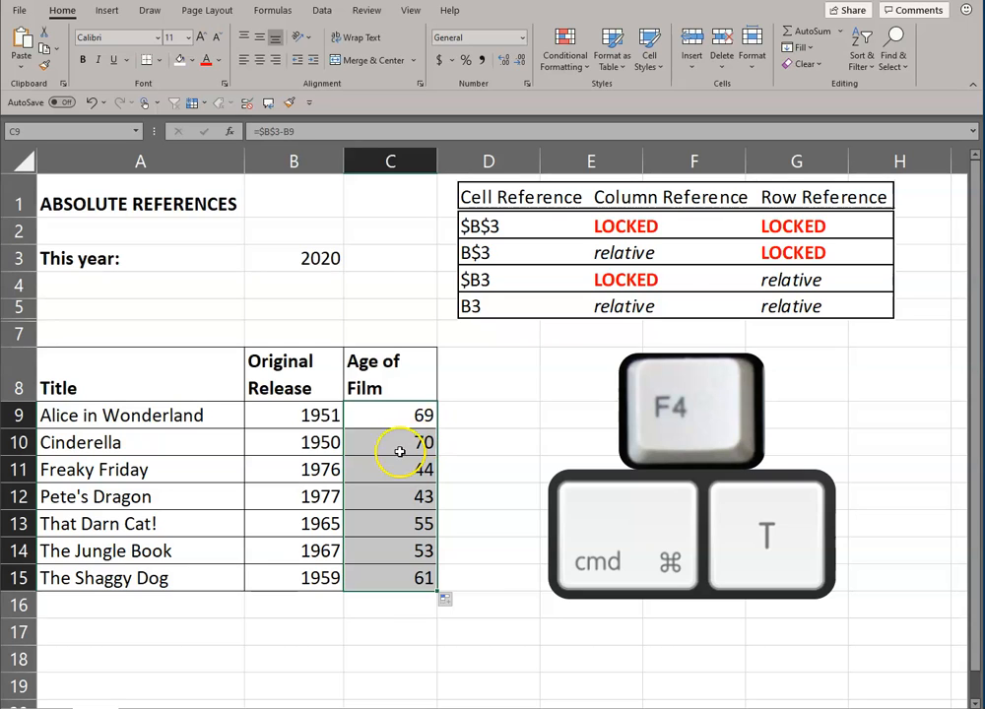
Inspect the copied formulas in C10 through C14 one by one, checking their references to the current year and release year
left_click(399, 451)
key("F2")
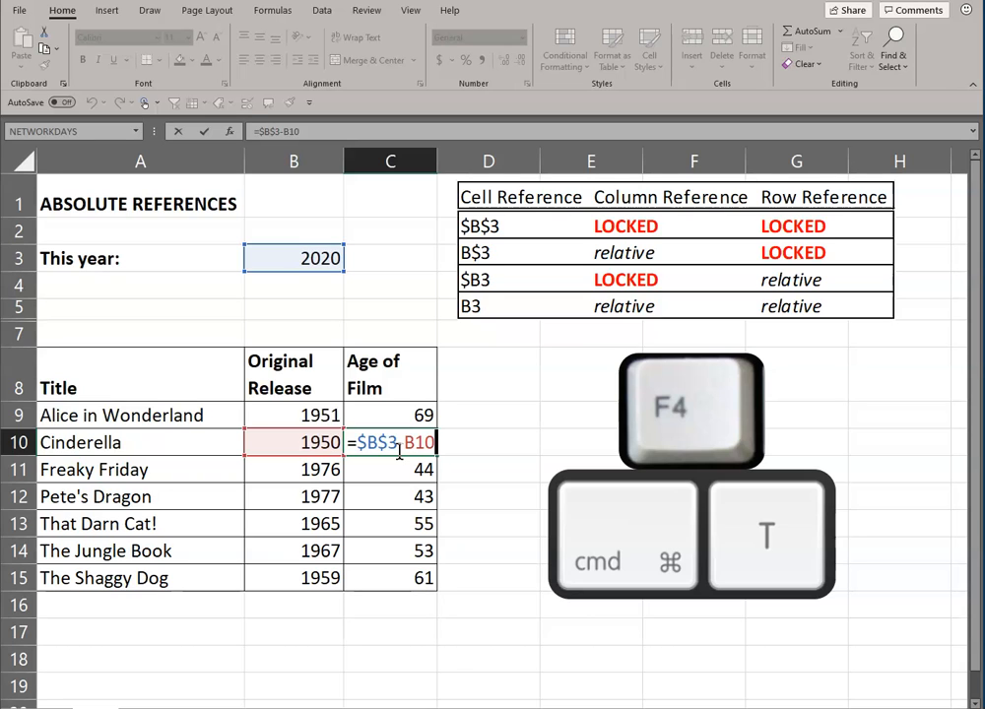
key("Return")
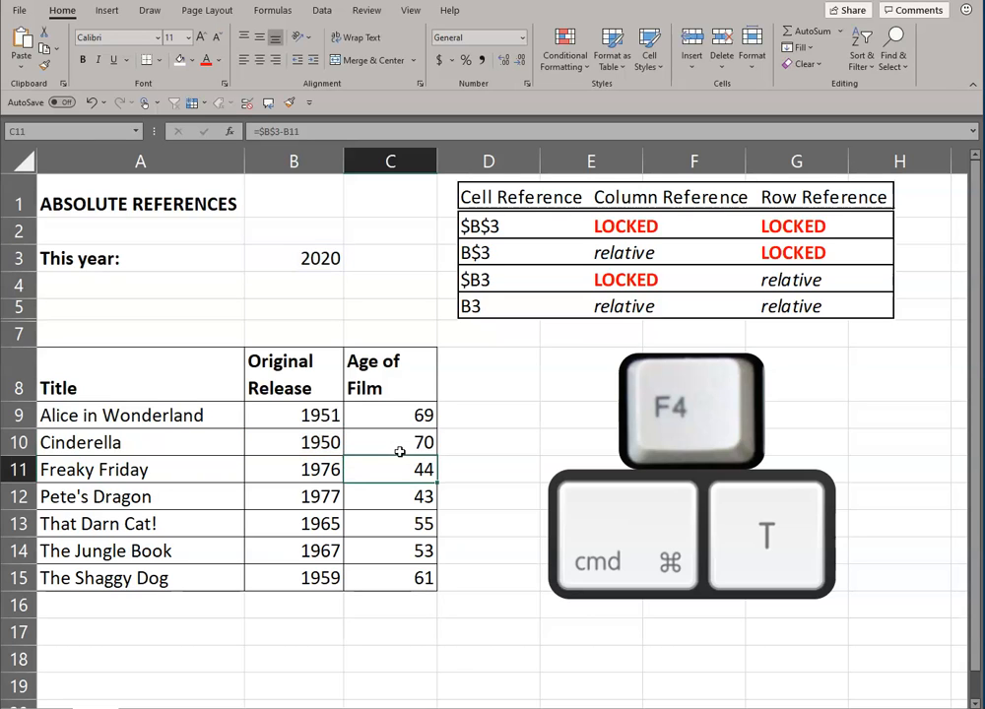
key("F2")
key("Return")
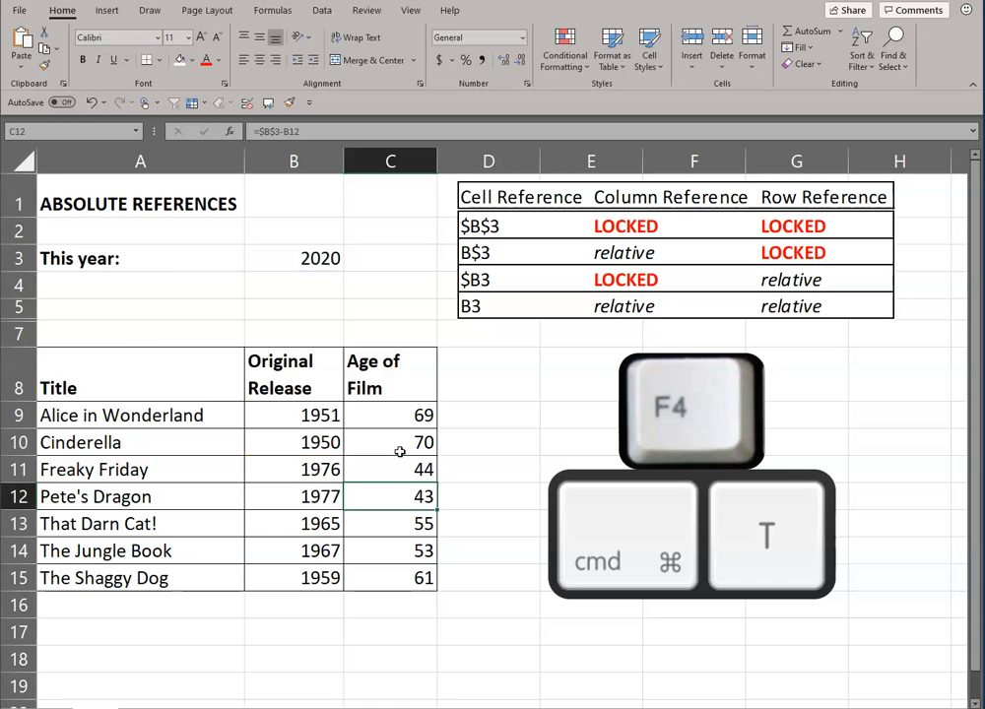
key("F2")
key("Return")
key("F2")
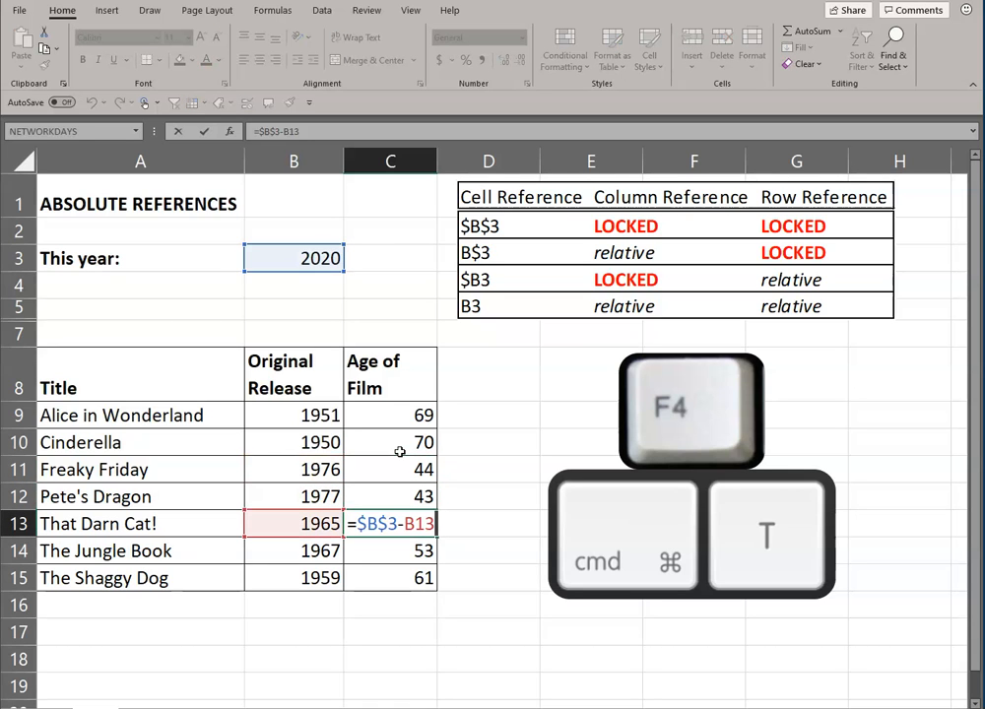
key("Return")
key("F2")
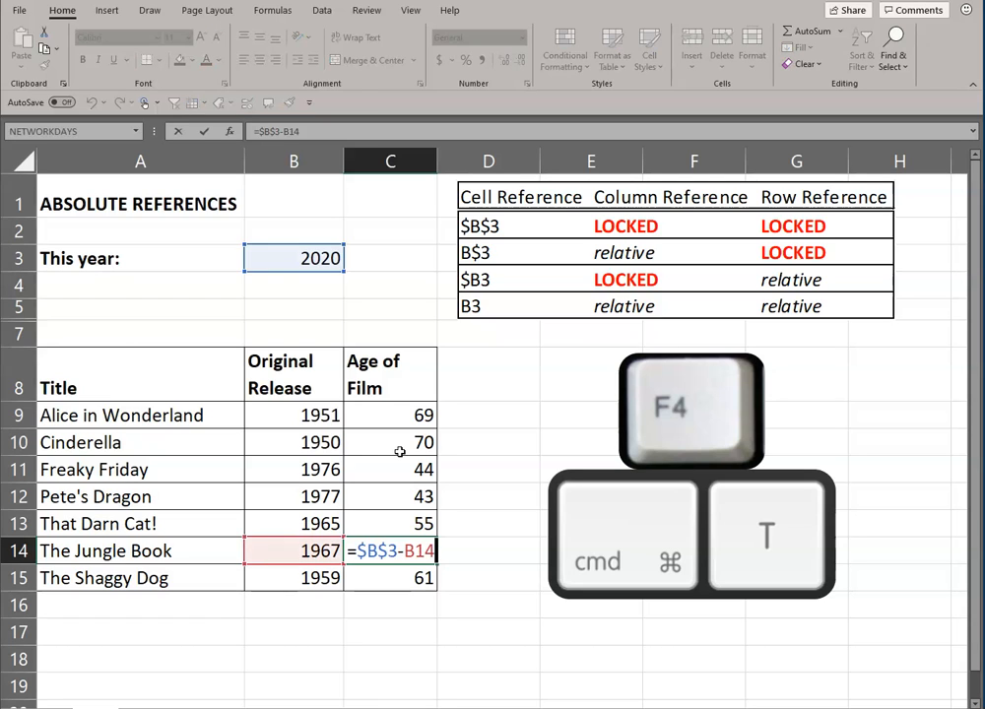
Extend the age formula from C15 down to C21 and inspect the references in C21
key("Return")
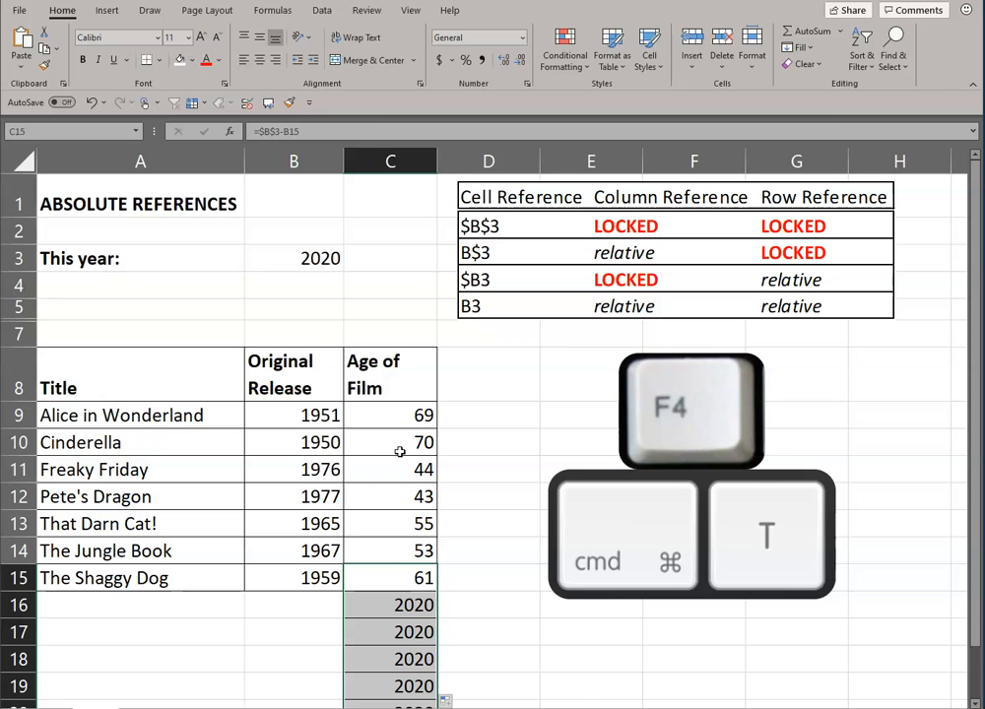
scroll(429, 611, "down", 3)
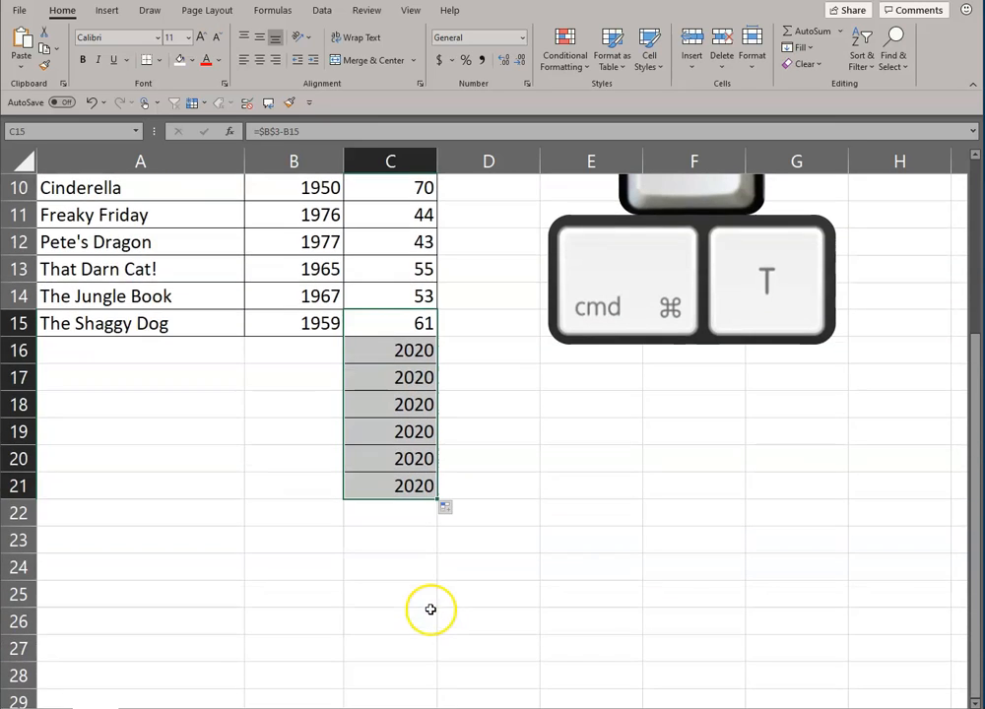
left_click(391, 481)
double_click(390, 485)
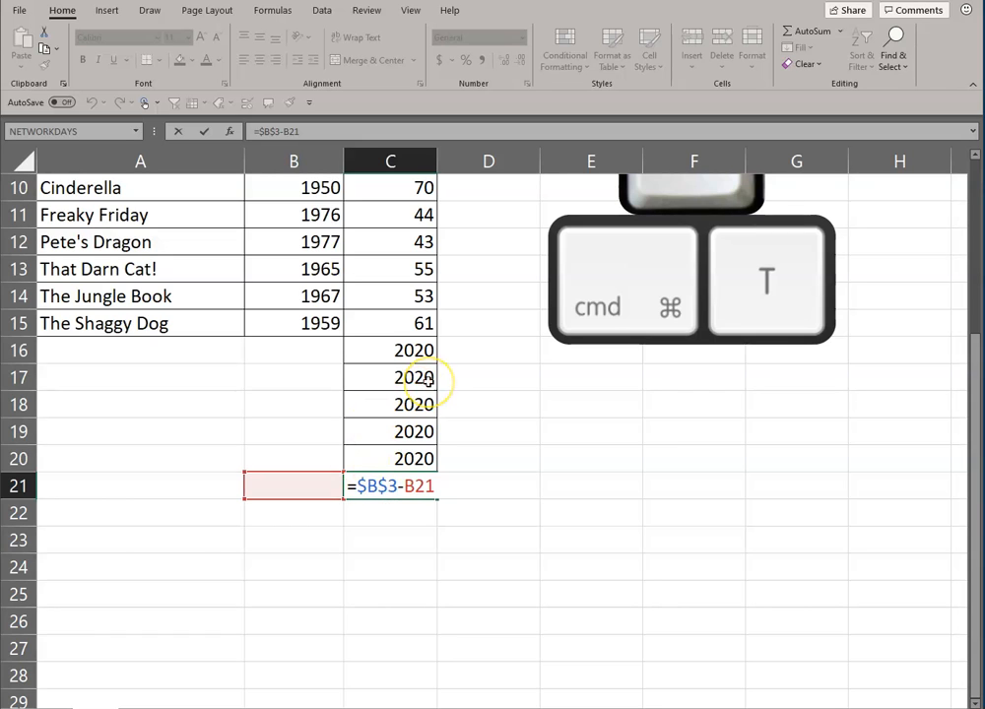
key("Return")
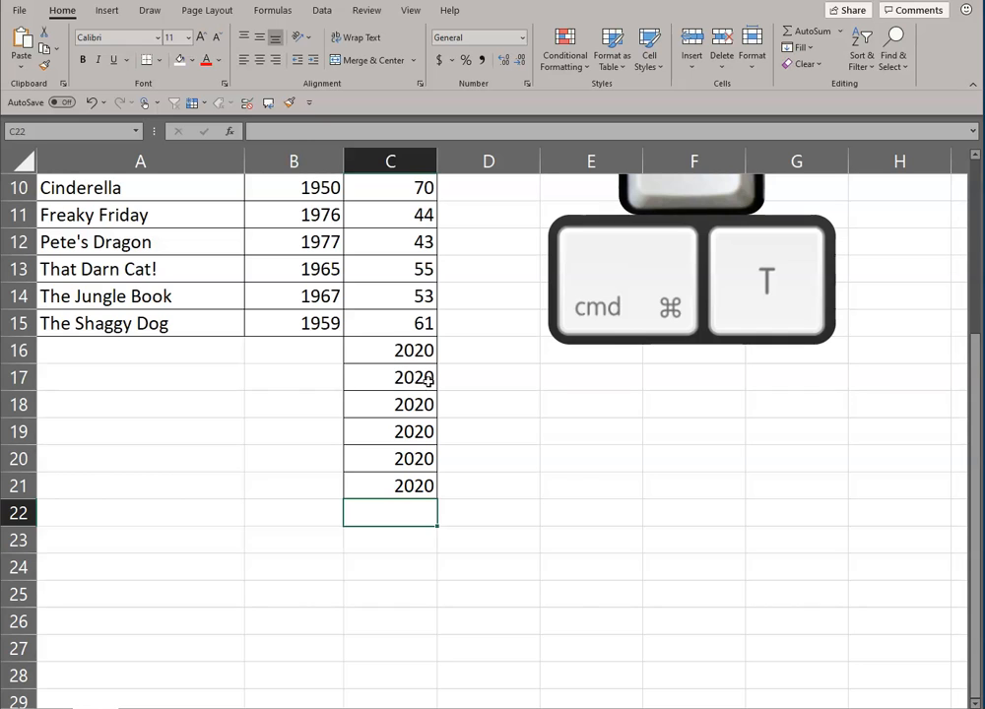
Go back up the sheet and examine the absolute and relative references in C9's formula, leaving it unedited
key("Up")
key("ctrl+Up")
key("Up")
key("Up")
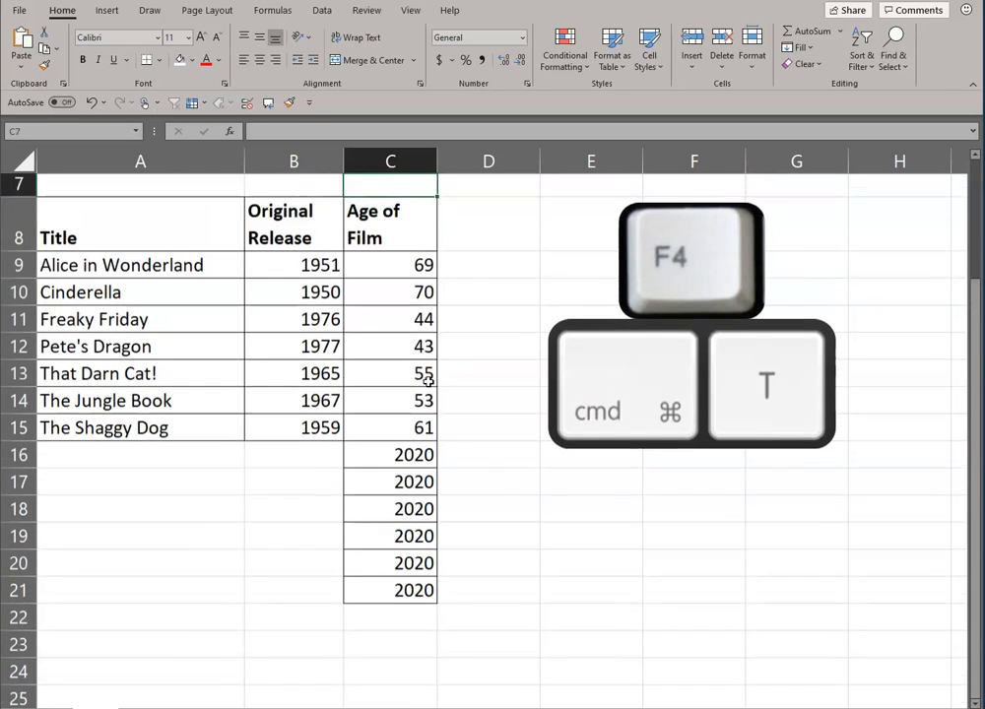
key("ctrl+Up")
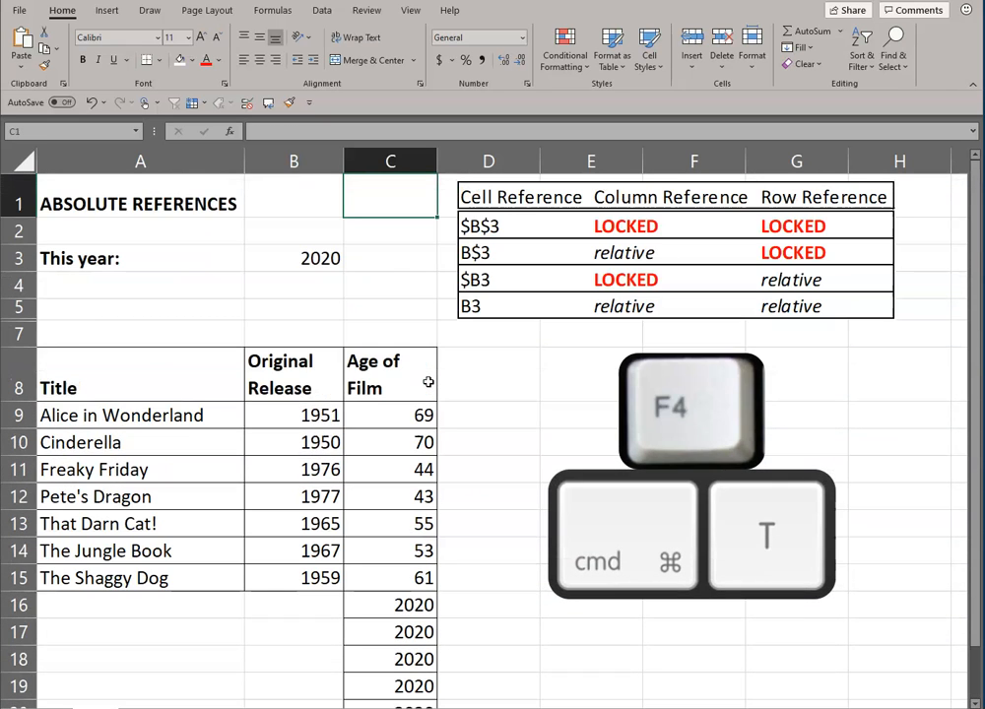
double_click(408, 415)
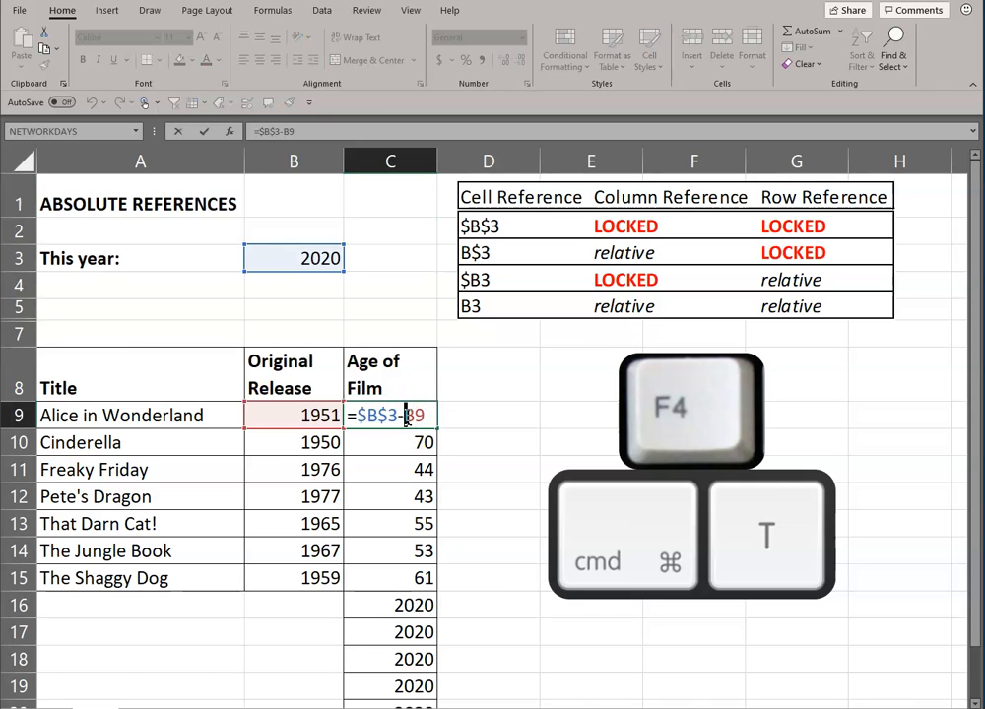
key("Escape")
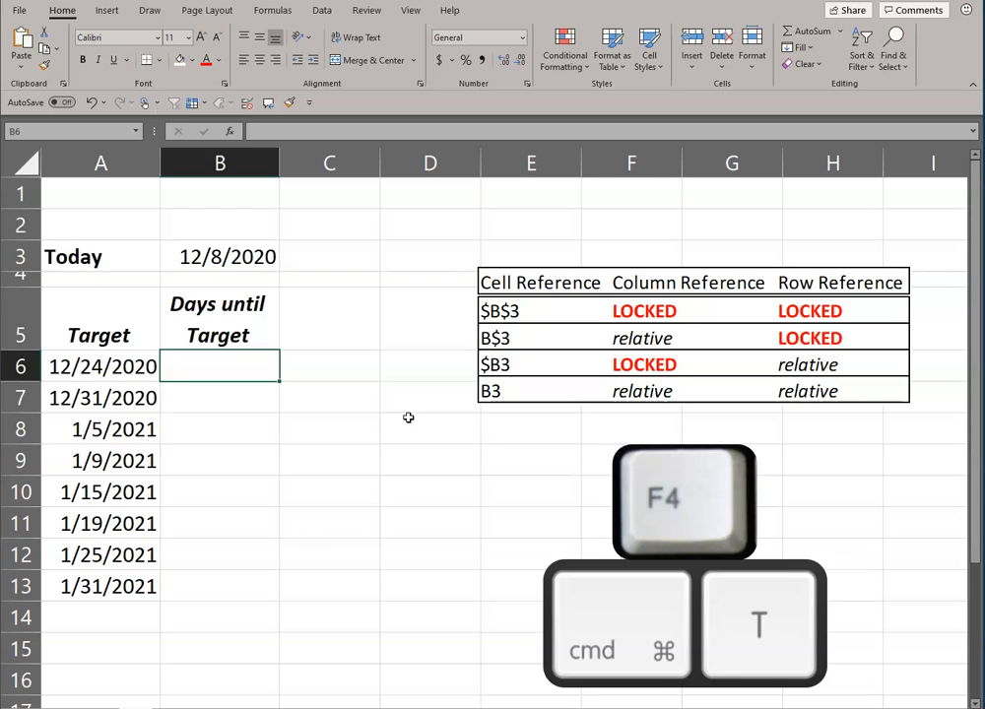
Enter =A6-$B$3 in B6 to calculate the days until the first target date, with the reference to today's date locked
left_click(75, 369)
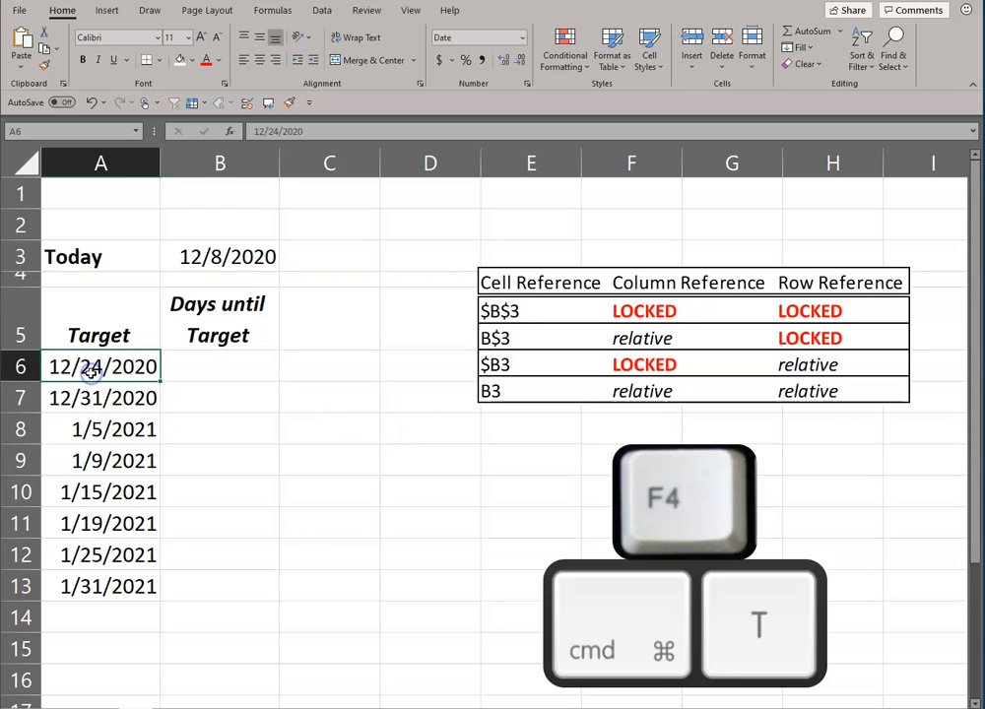
left_click(233, 255)
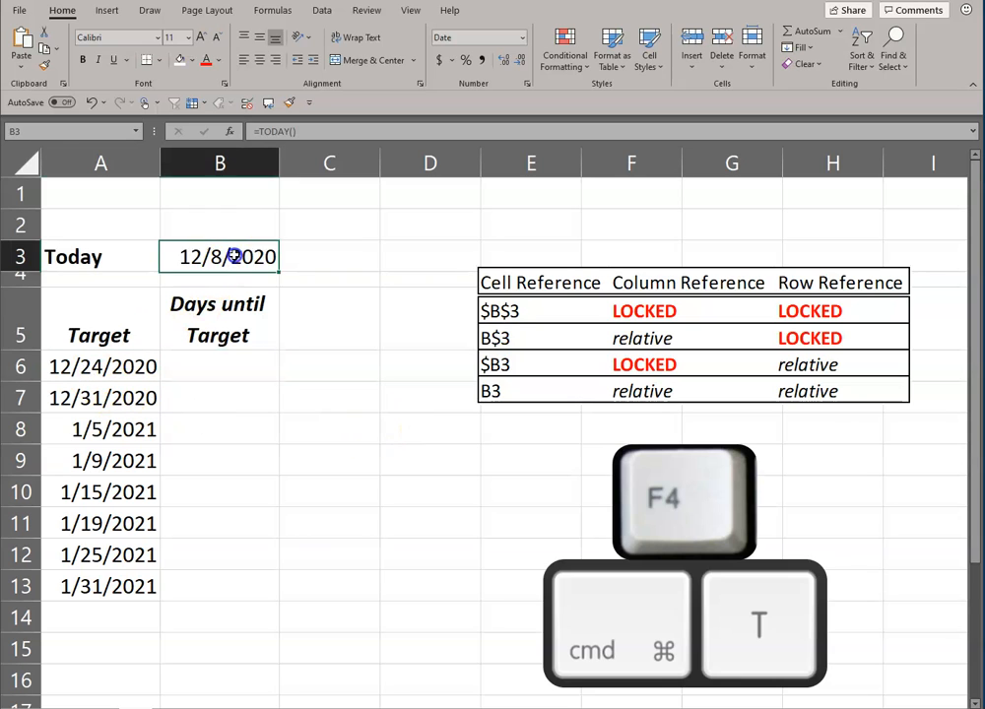
left_click(239, 361)
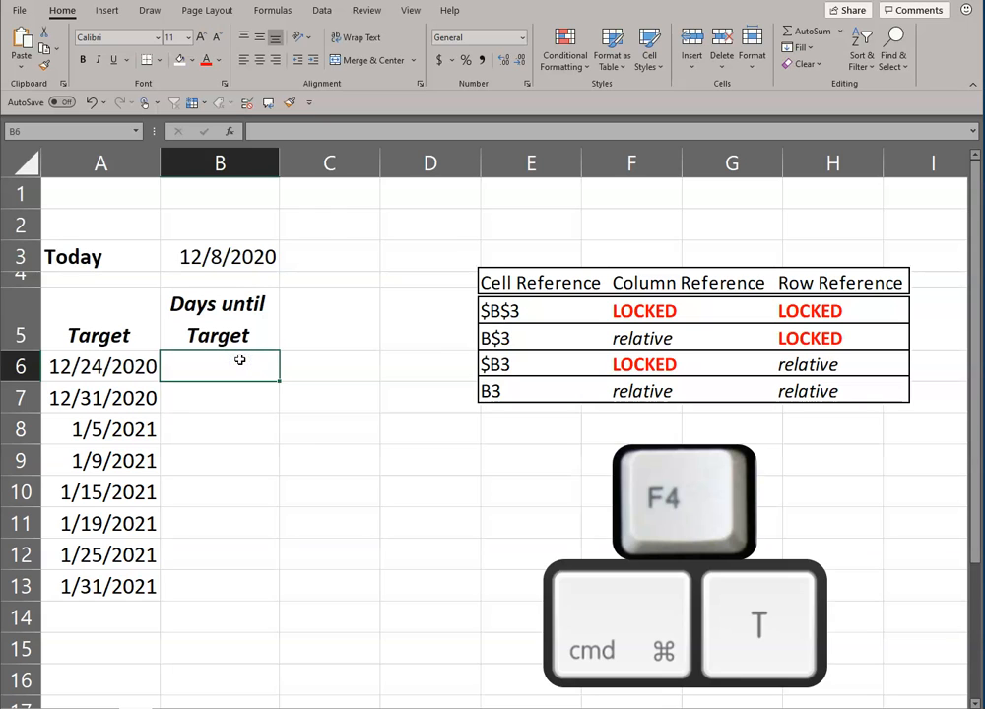
type("=")
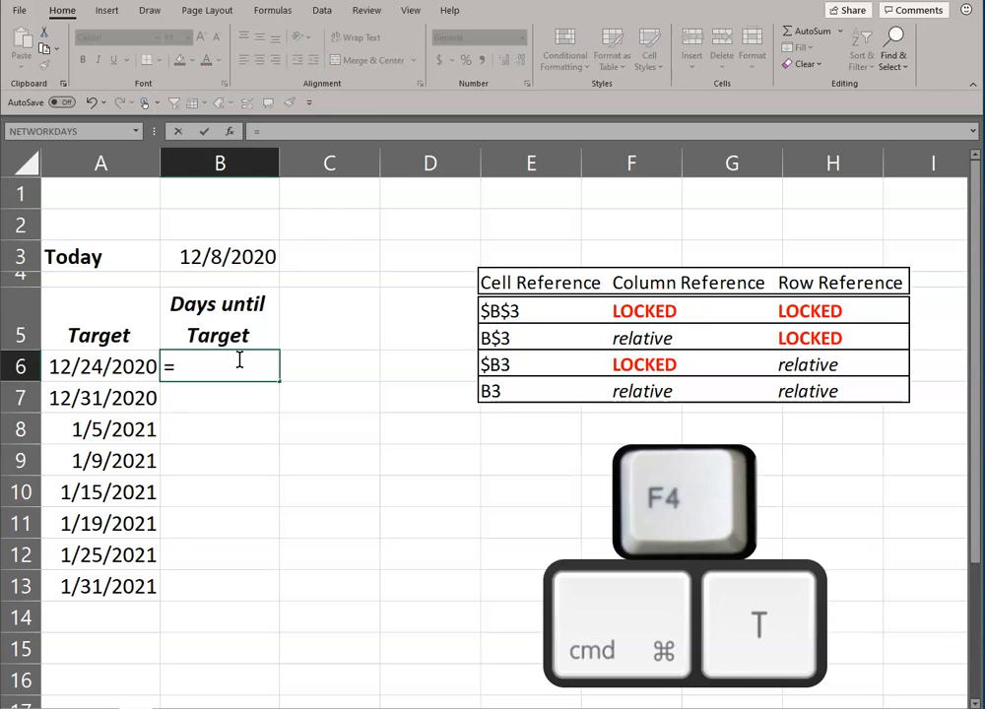
left_click(108, 368)
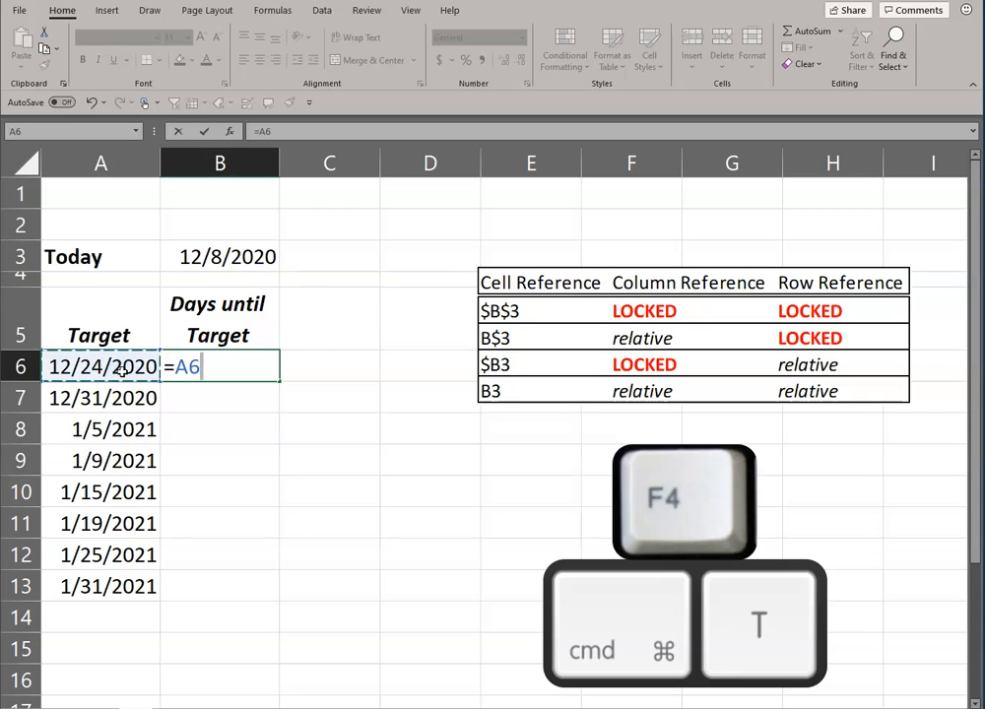
type("-")
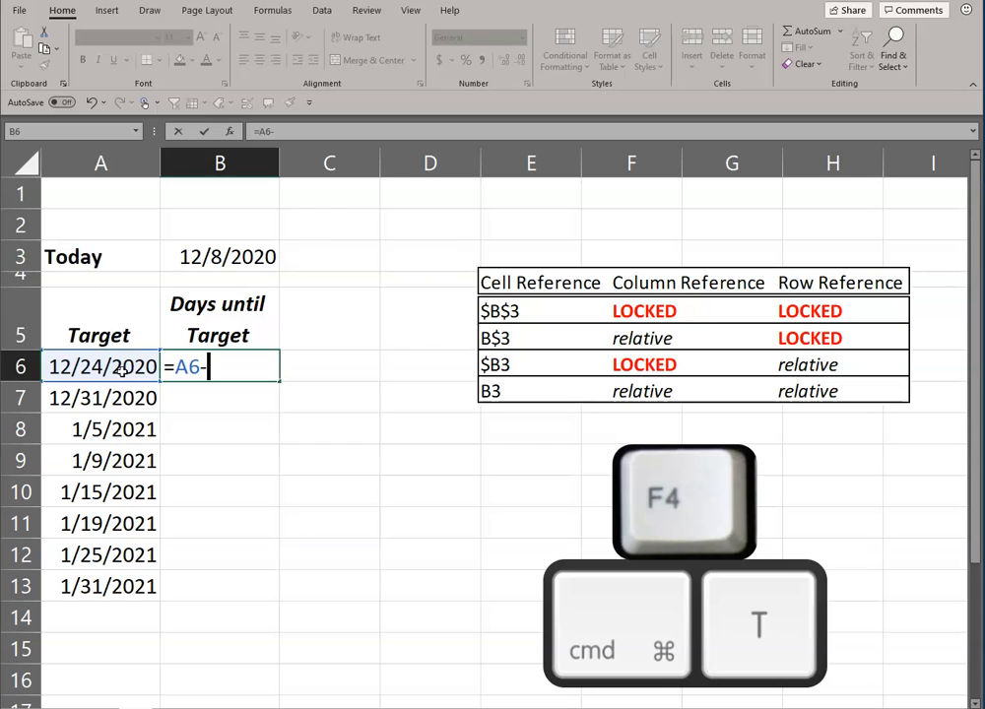
left_click(209, 252)
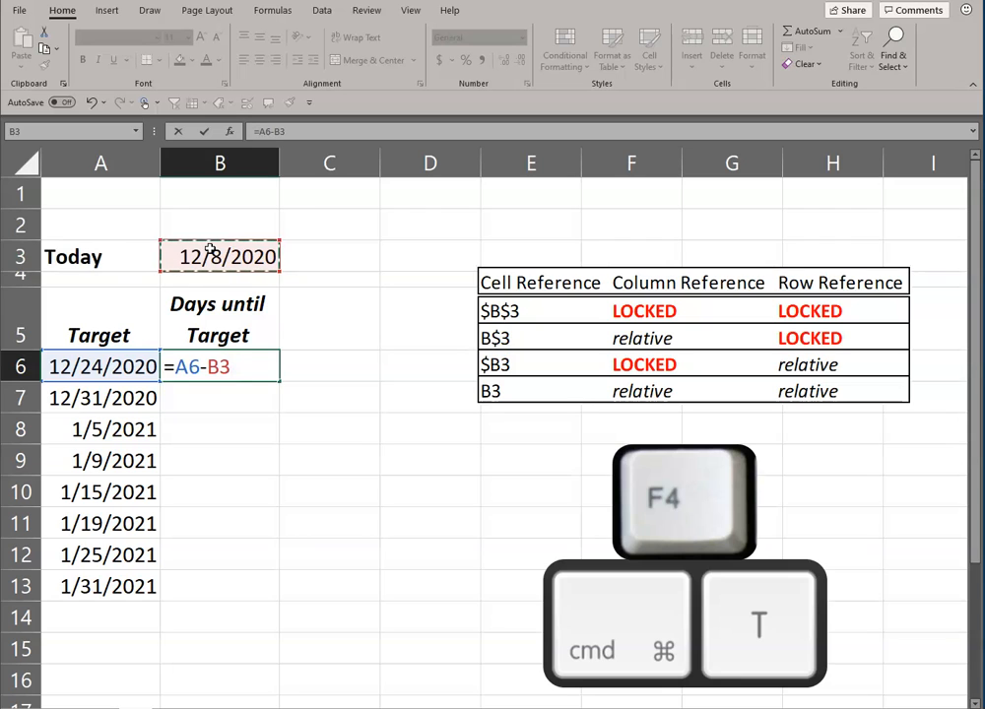
key("F4")
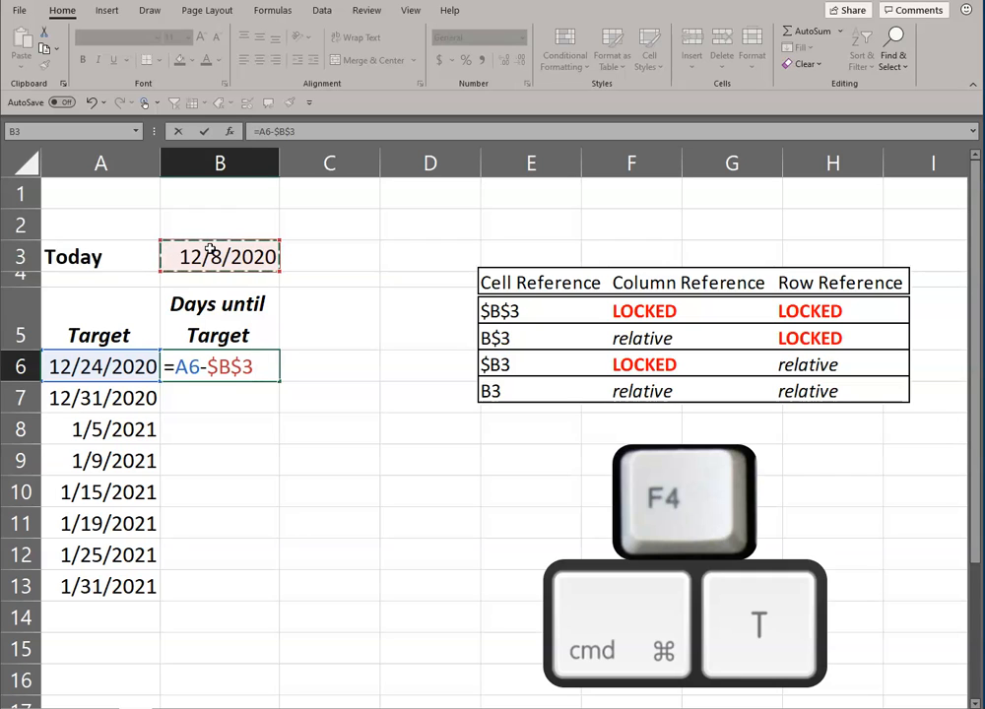
key("Return")
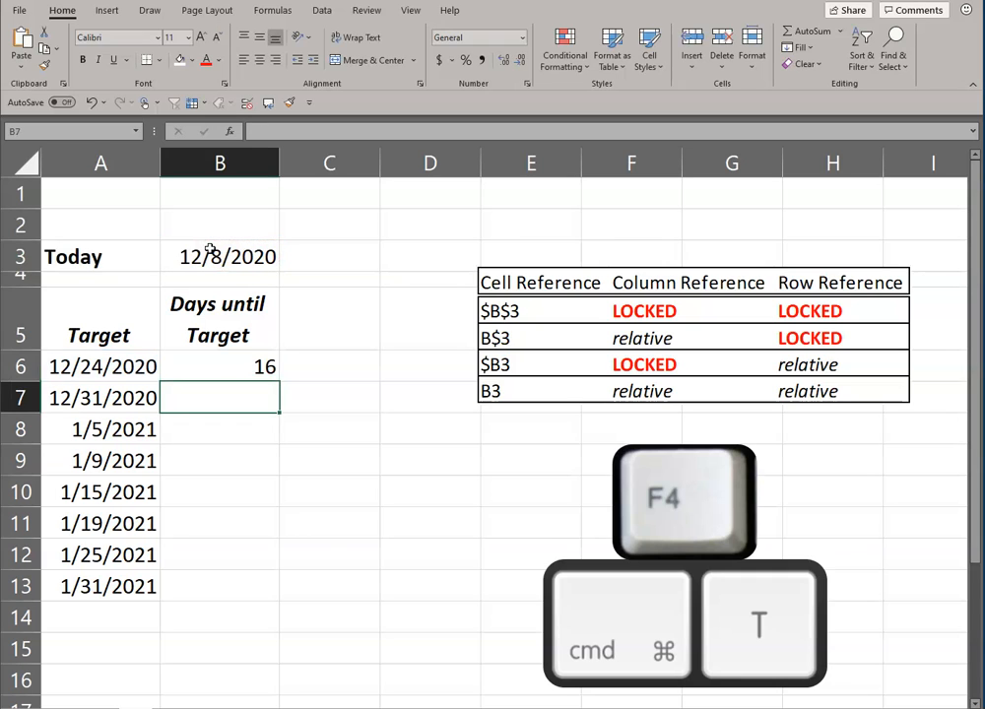
Fill the days-until-target formula from B6 down to B13 and inspect the references in B13's formula, leaving it unedited
left_click(238, 372)
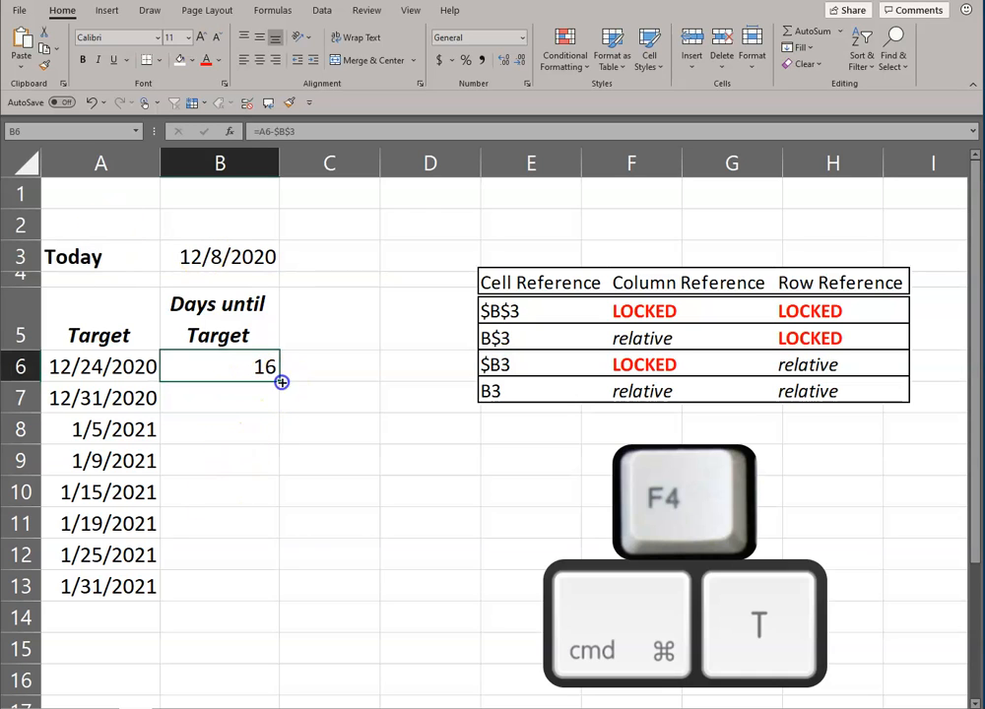
left_click_drag(280, 382, 246, 583)
left_click(232, 586)
double_click(233, 586)
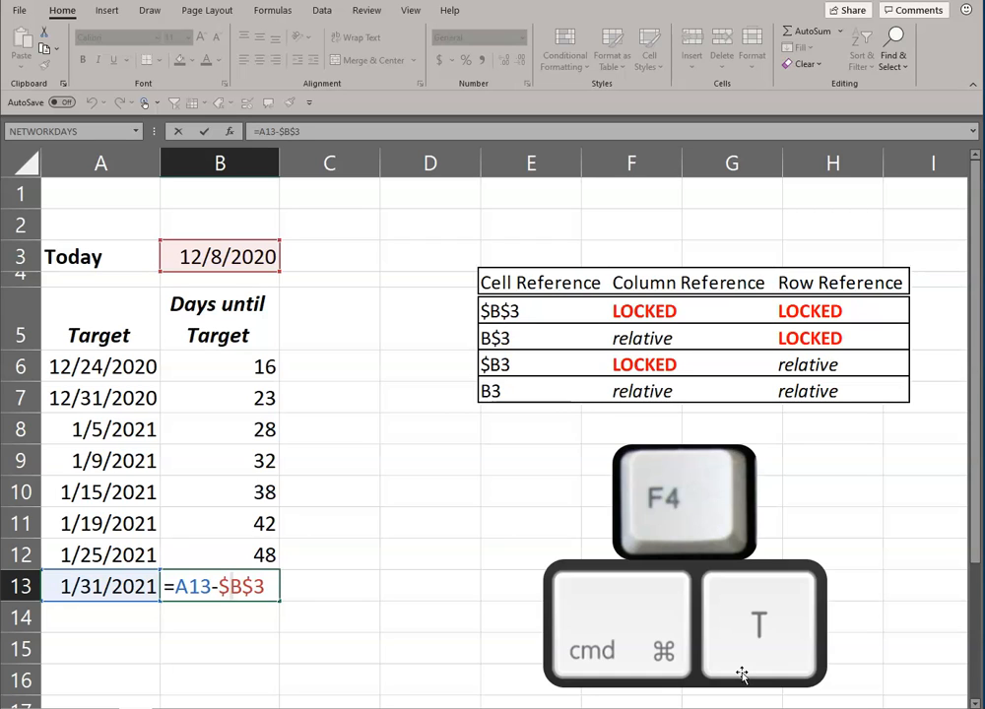
key("ctrl+Return")
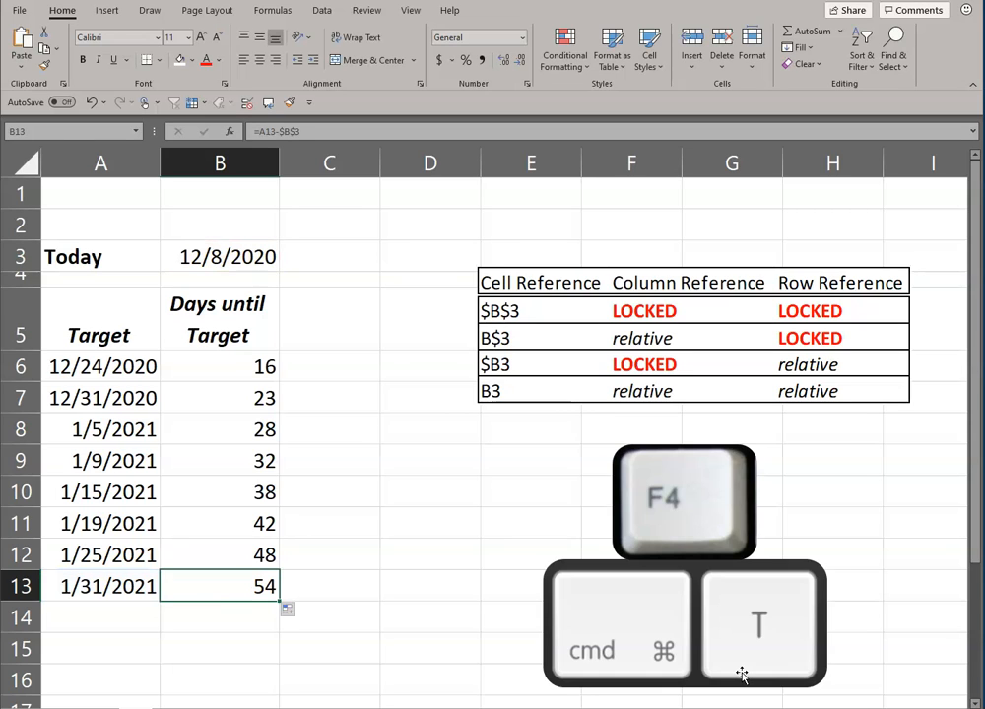